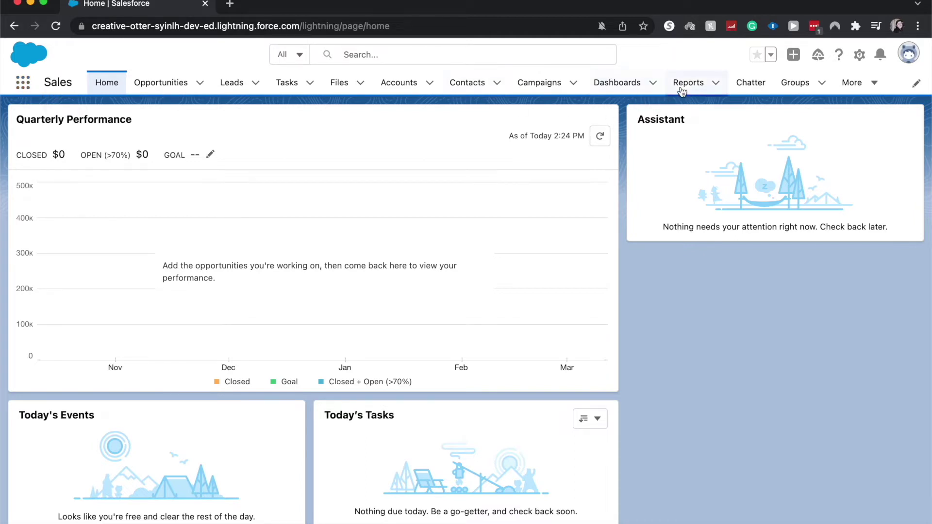
Open the App Launcher from the Sales home page.
click(21, 82)
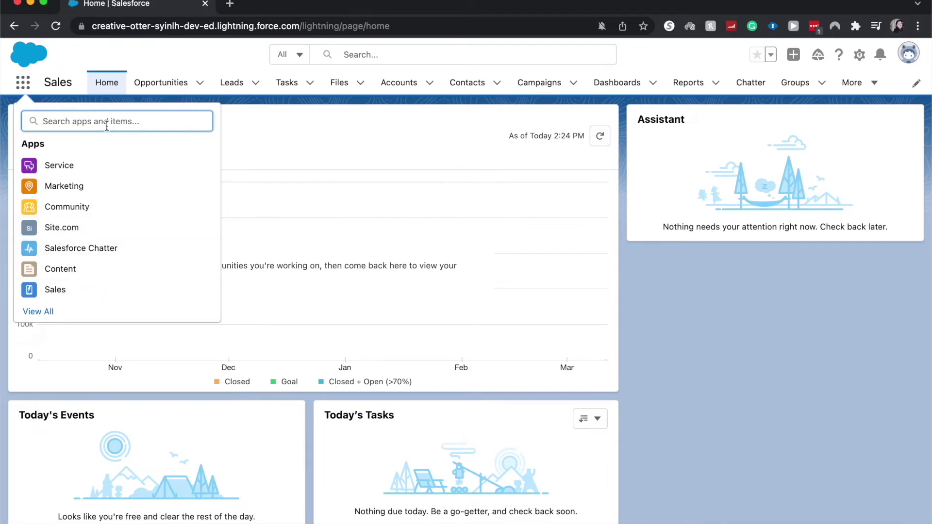
Show all apps, search the launcher for 'rep', then close the App Launcher.
click(47, 312)
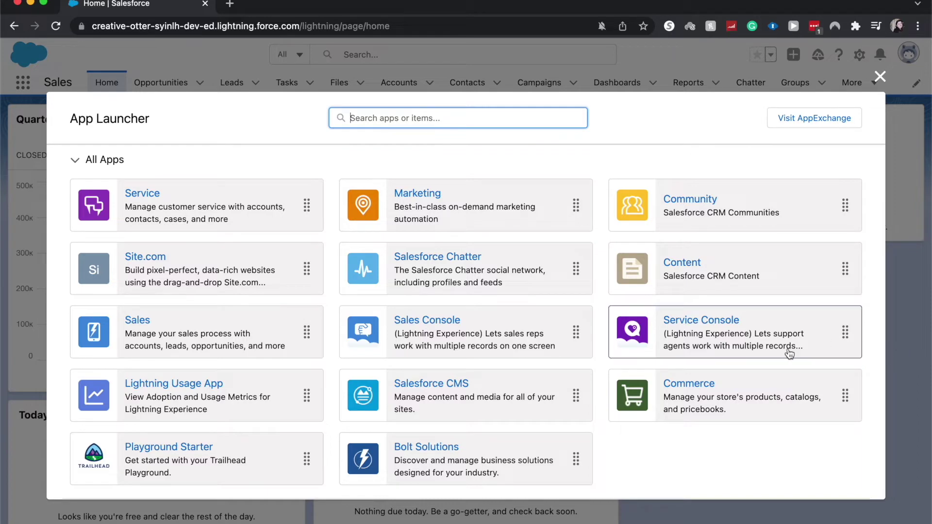
text(rep)
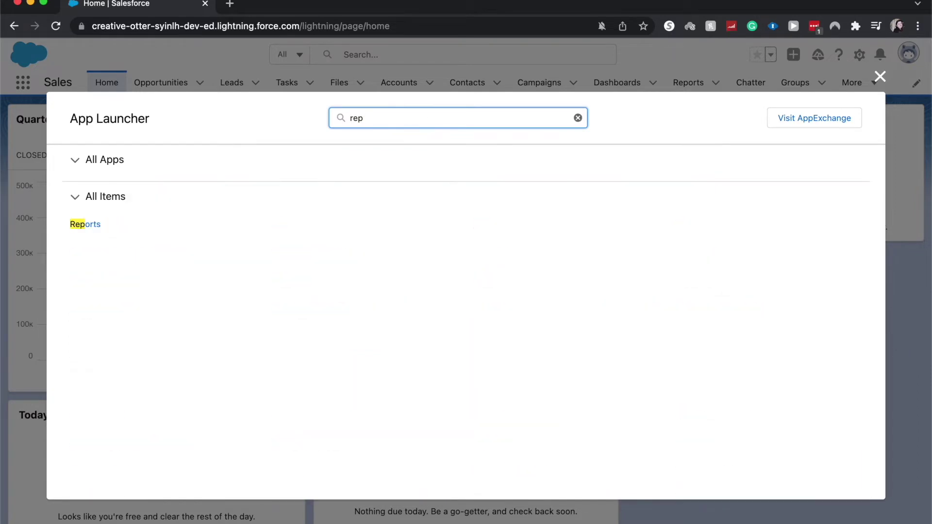
click(880, 76)
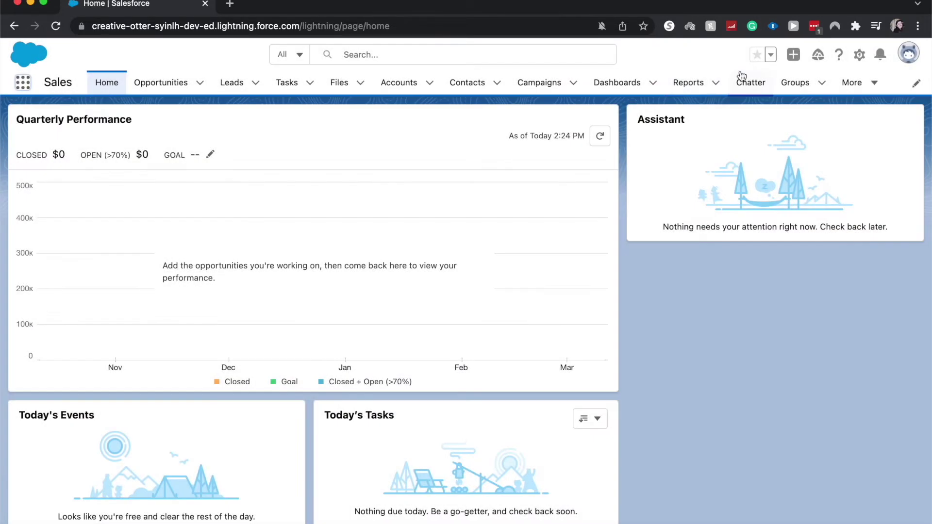
From the Reports list, start a new report on the Opportunities type, searched with 'opp'.
click(701, 79)
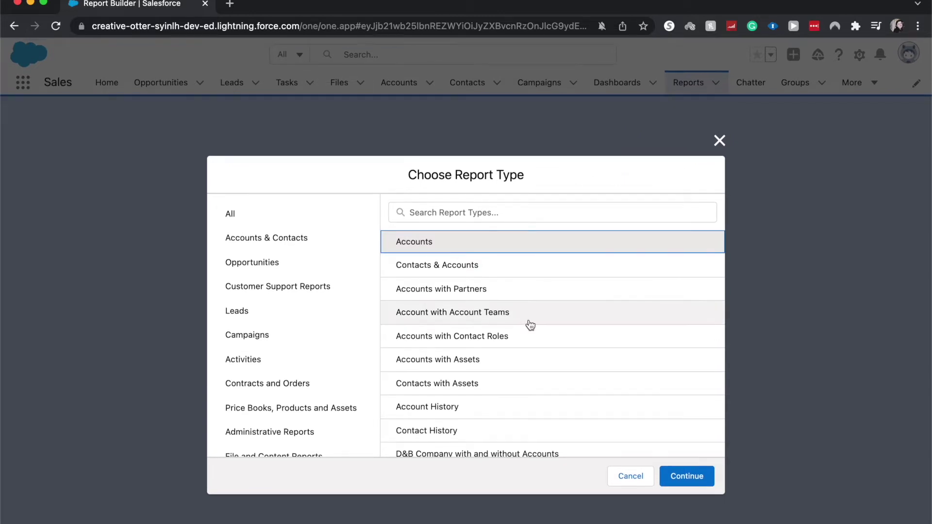
scroll(532, 303, down, 1)
click(478, 218)
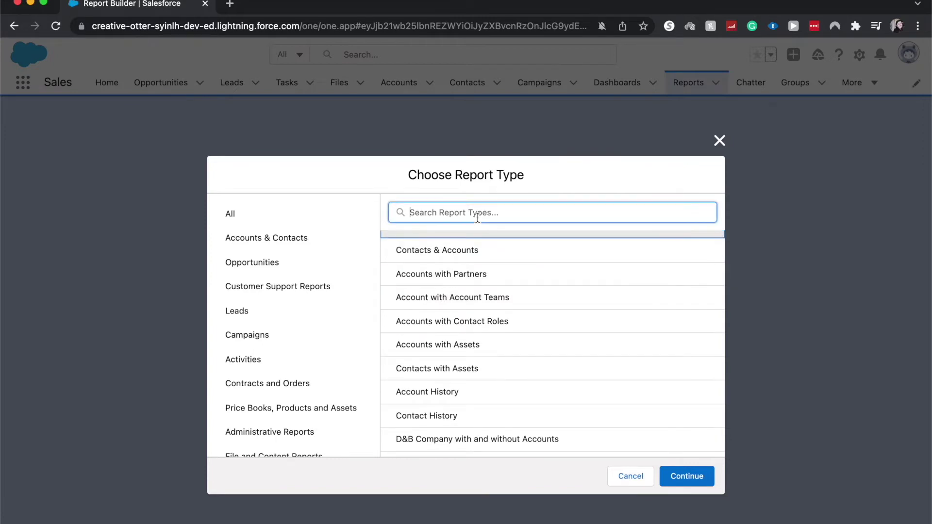
text(opp)
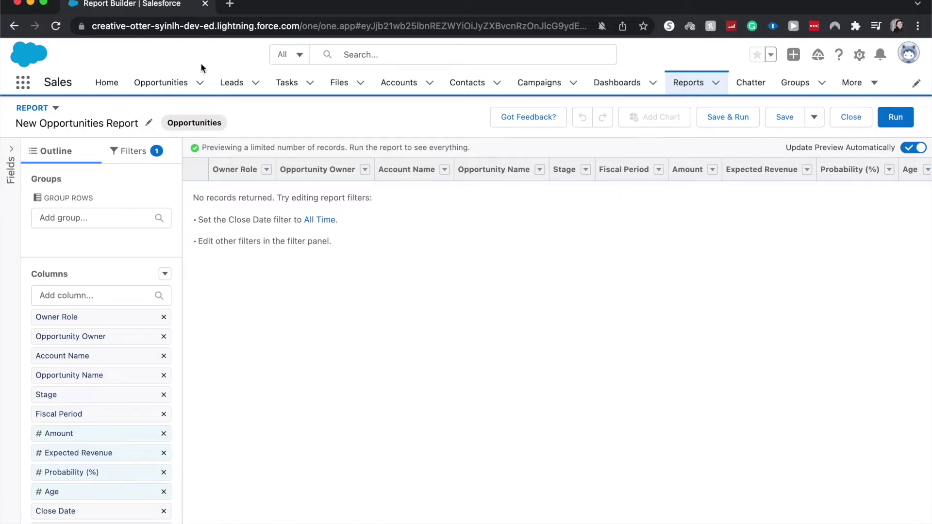
click(117, 153)
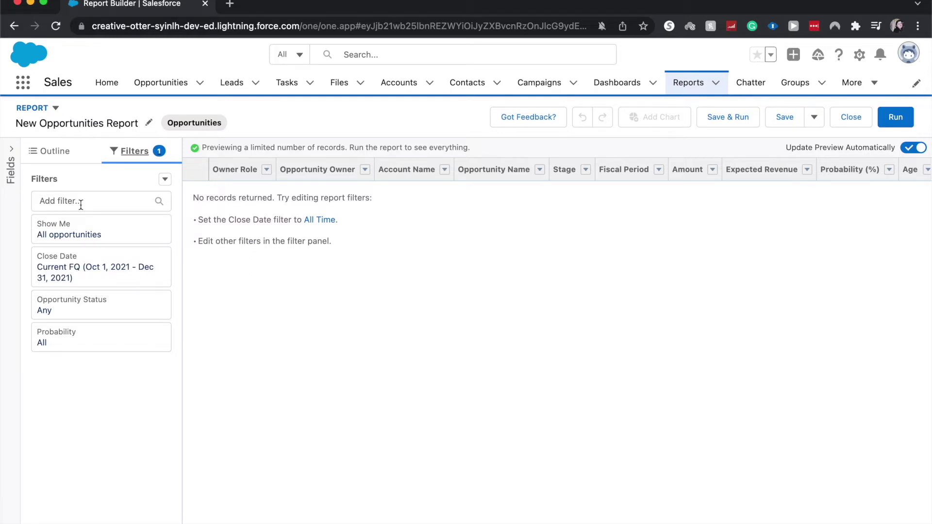
Change the Close Date filter range to All Time and apply it.
click(77, 255)
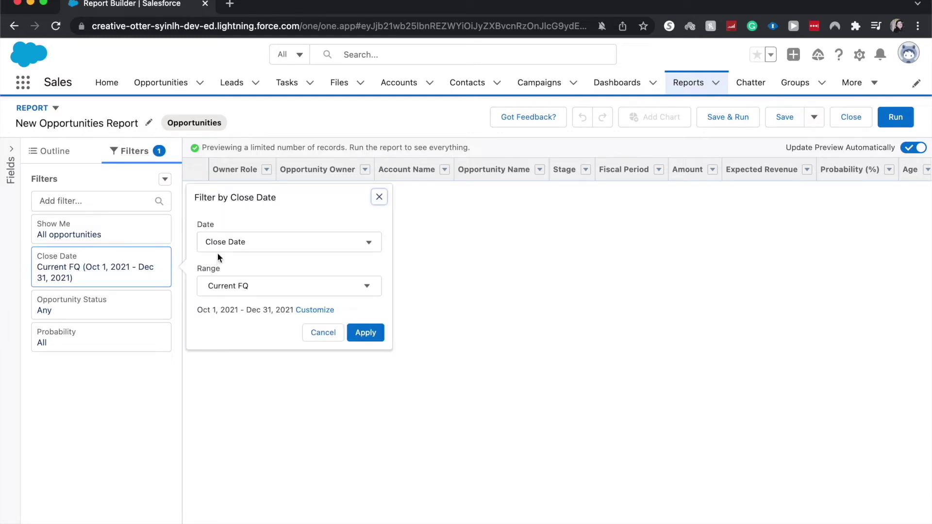
click(214, 283)
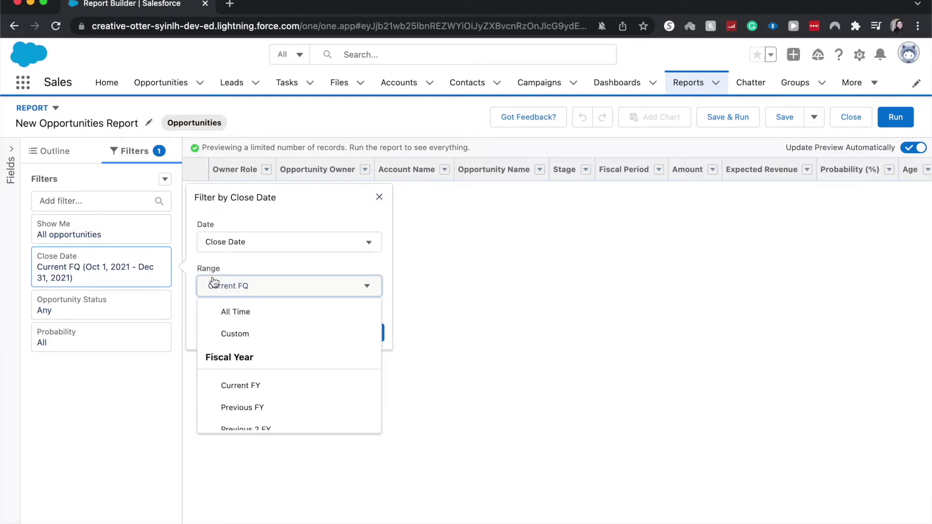
click(226, 311)
click(357, 331)
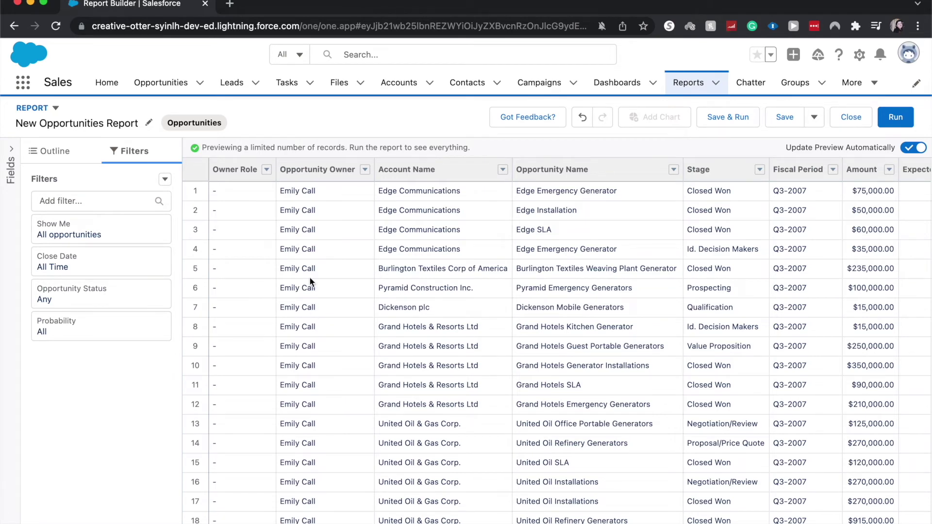
In the report outline, remove the empty Owner Role column.
scroll(311, 282, down, 1)
scroll(311, 282, right, 5)
scroll(311, 282, left, 5)
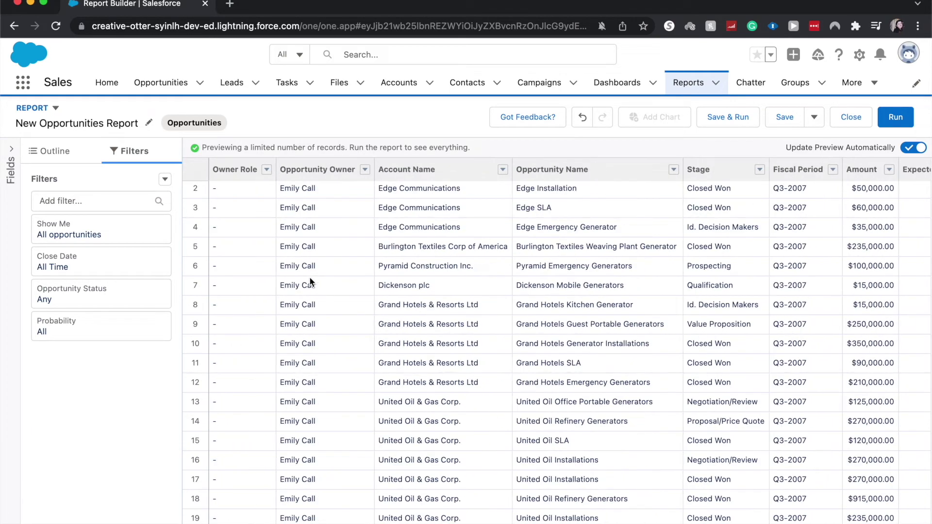
click(49, 152)
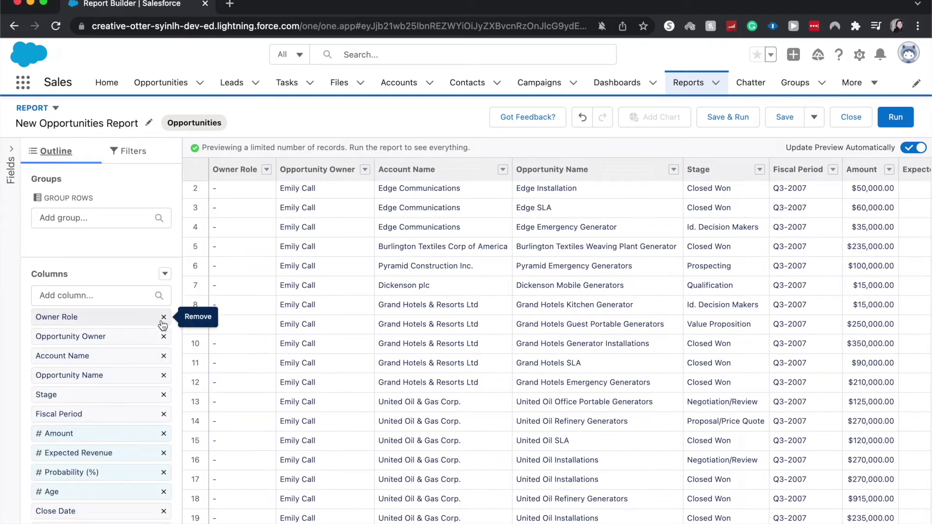
click(267, 169)
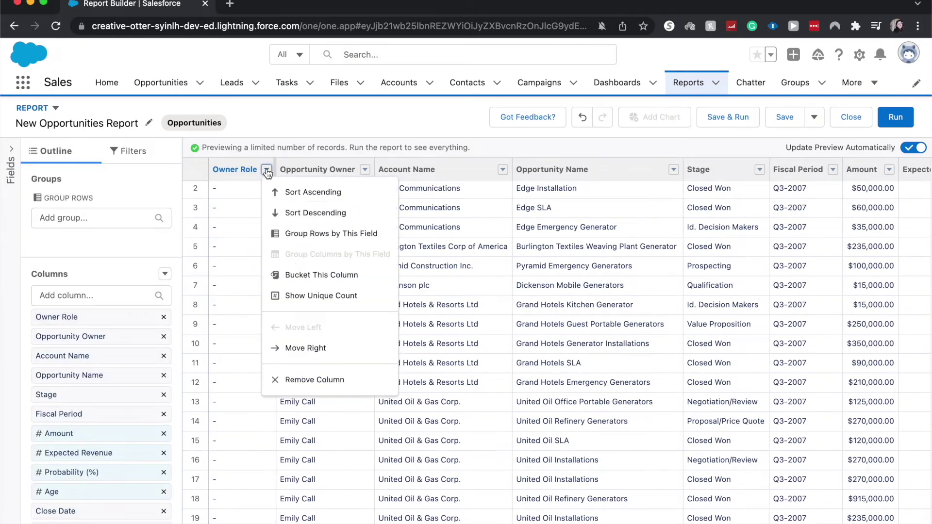
click(324, 379)
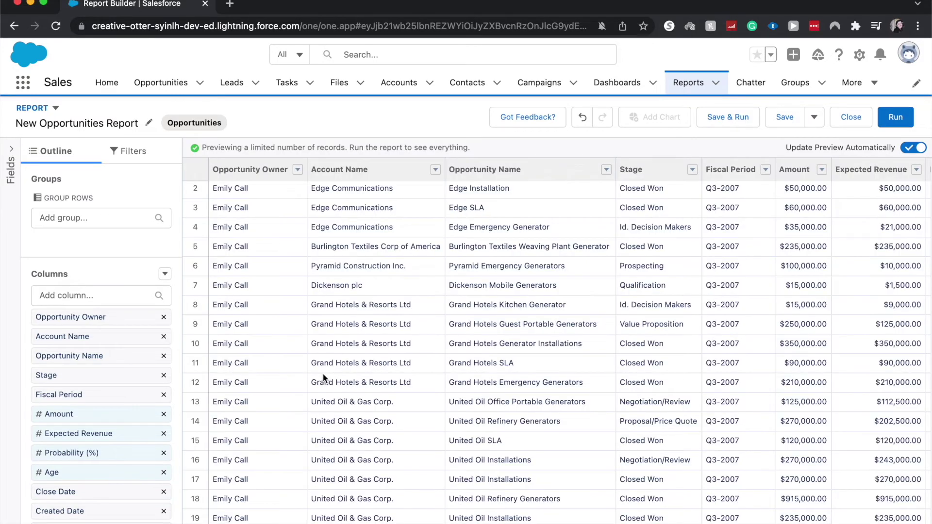
Remove the empty Next Step column and review the remaining preview columns.
scroll(637, 337, right, 1)
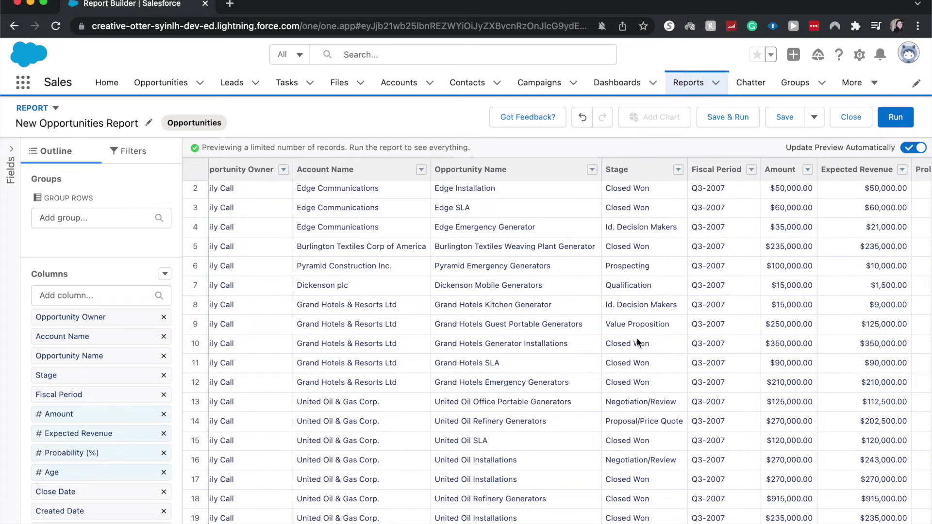
scroll(637, 337, right, 4)
scroll(637, 337, right, 5)
scroll(638, 342, right, 5)
scroll(638, 342, right, 1)
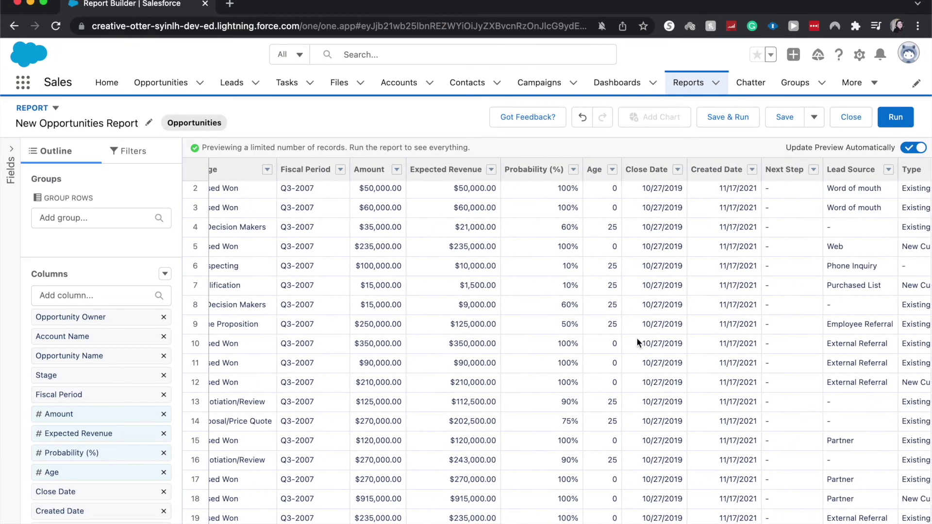
scroll(637, 341, right, 2)
click(759, 169)
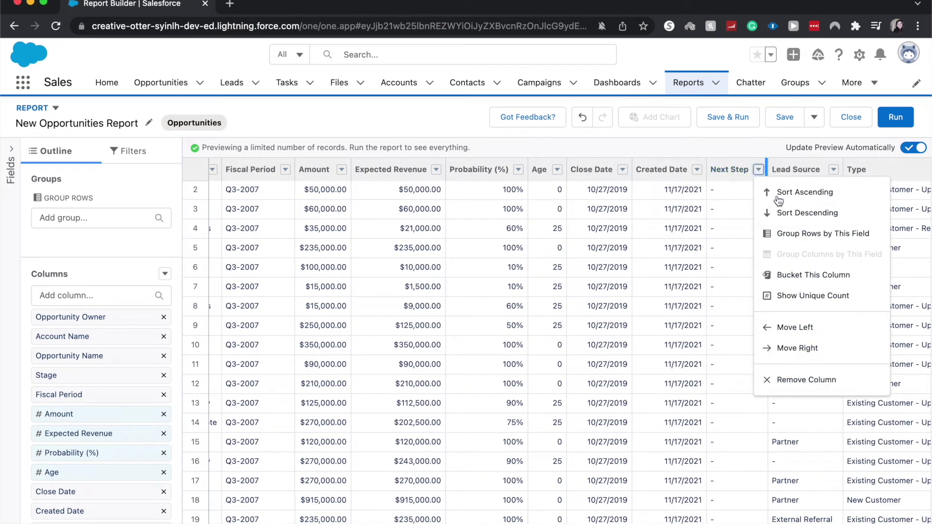
click(807, 380)
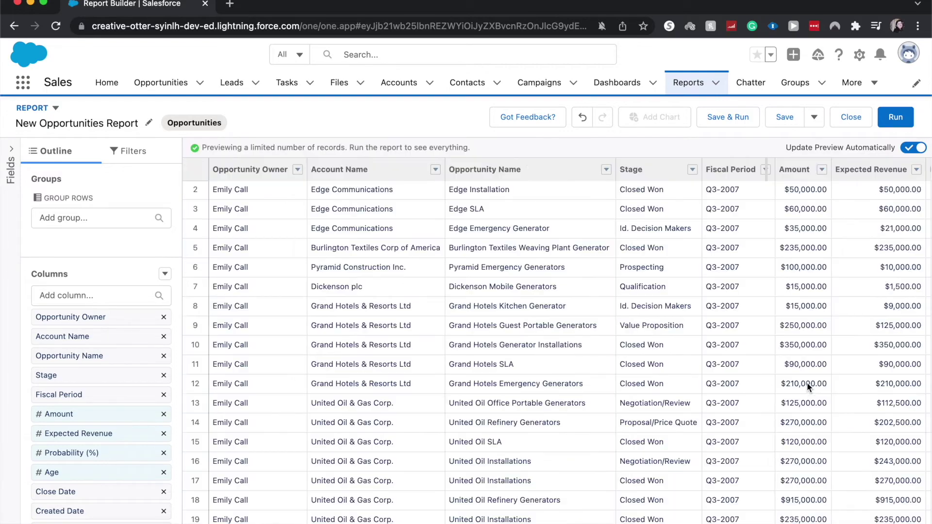
scroll(807, 382, right, 3)
scroll(807, 383, right, 3)
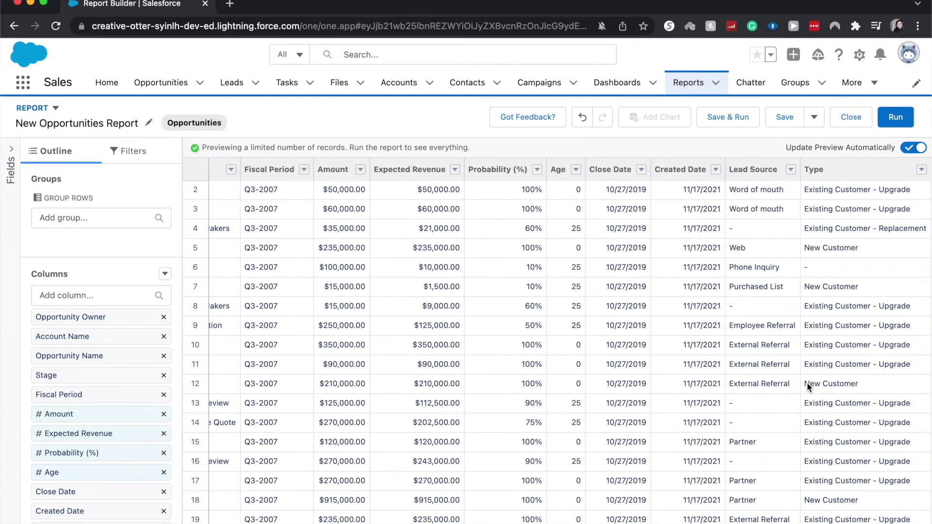
scroll(807, 383, left, 2)
scroll(807, 383, left, 1)
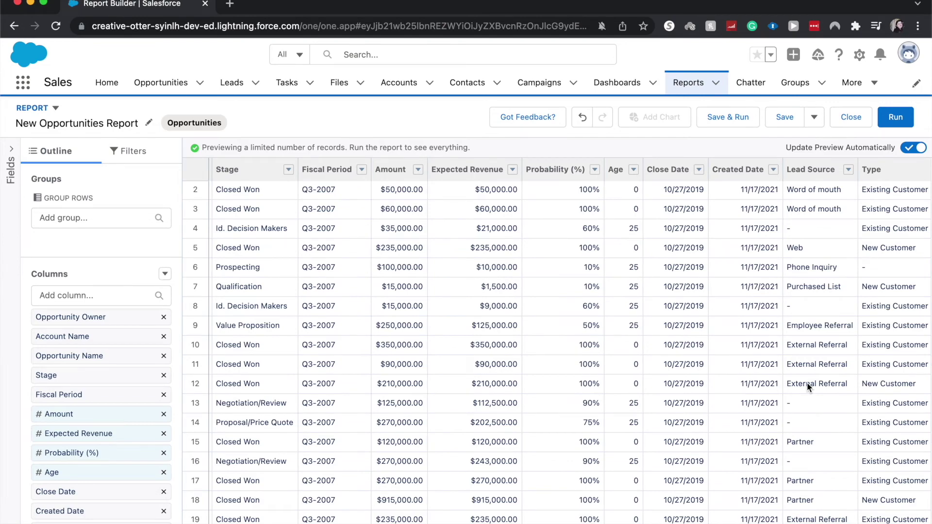
scroll(807, 382, left, 2)
scroll(807, 383, right, 3)
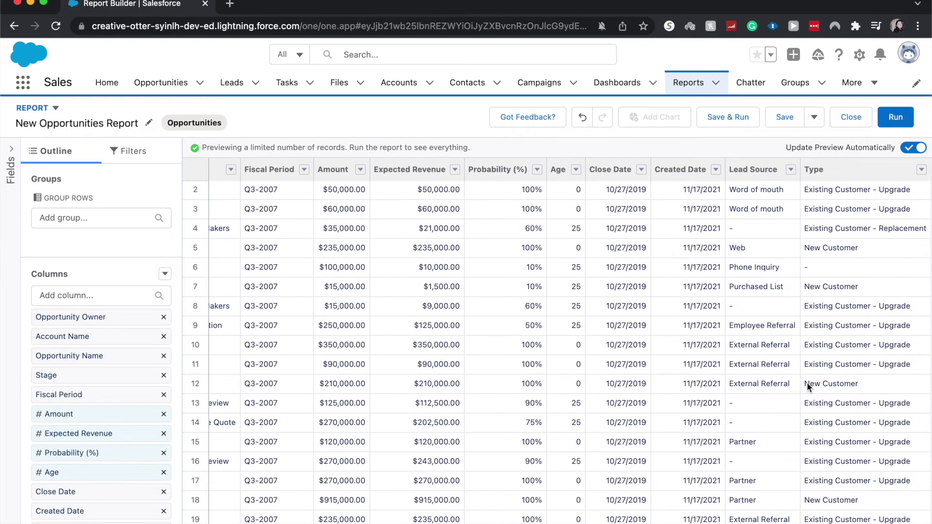
scroll(807, 383, left, 10)
scroll(807, 383, left, 3)
scroll(807, 383, left, 4)
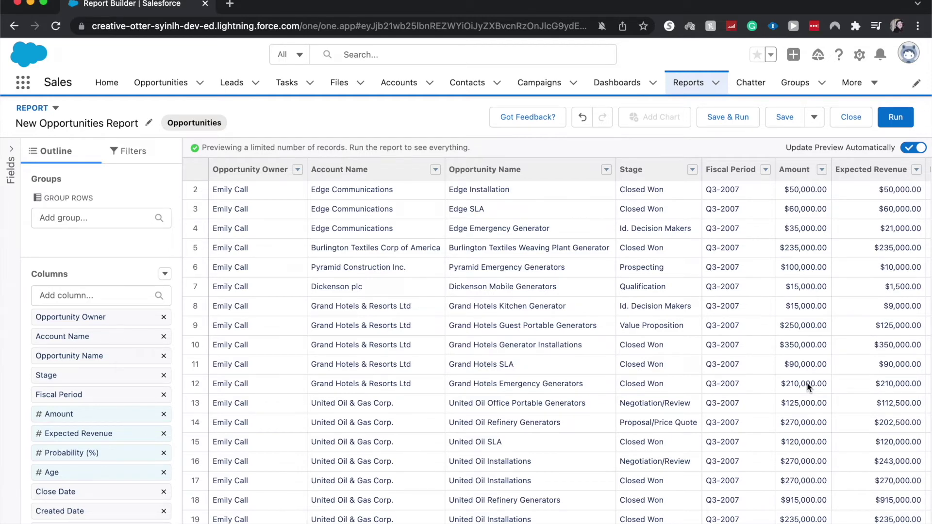
click(139, 151)
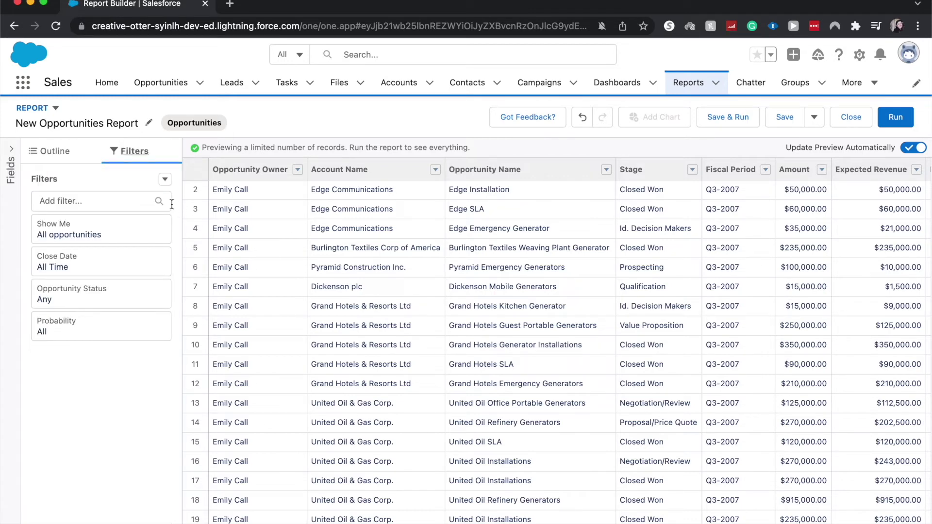
Add a Fiscal Period filter equal to Q3-2007 and apply it.
click(90, 204)
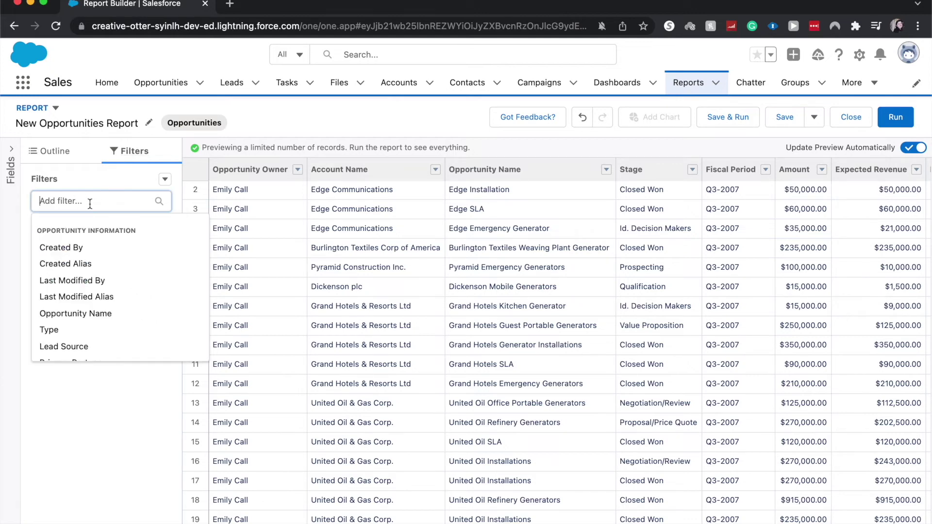
text(fisca)
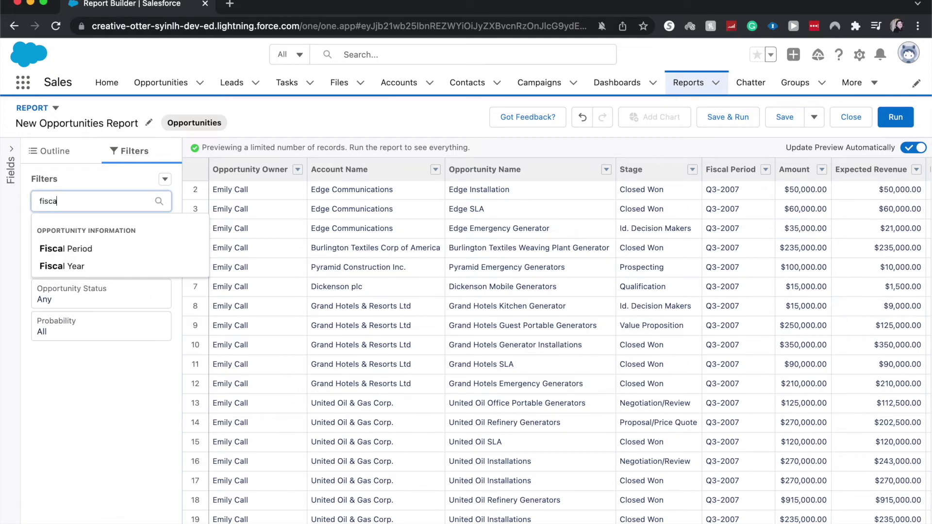
click(80, 249)
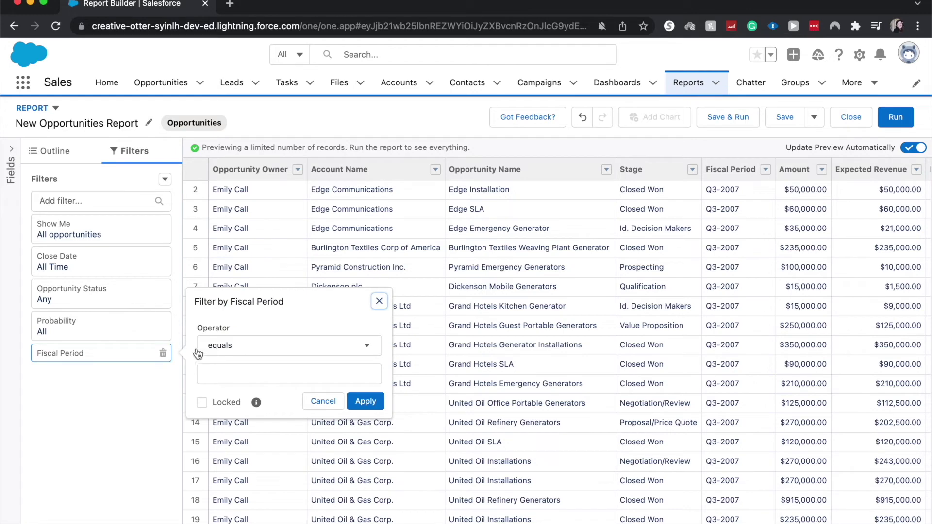
click(224, 368)
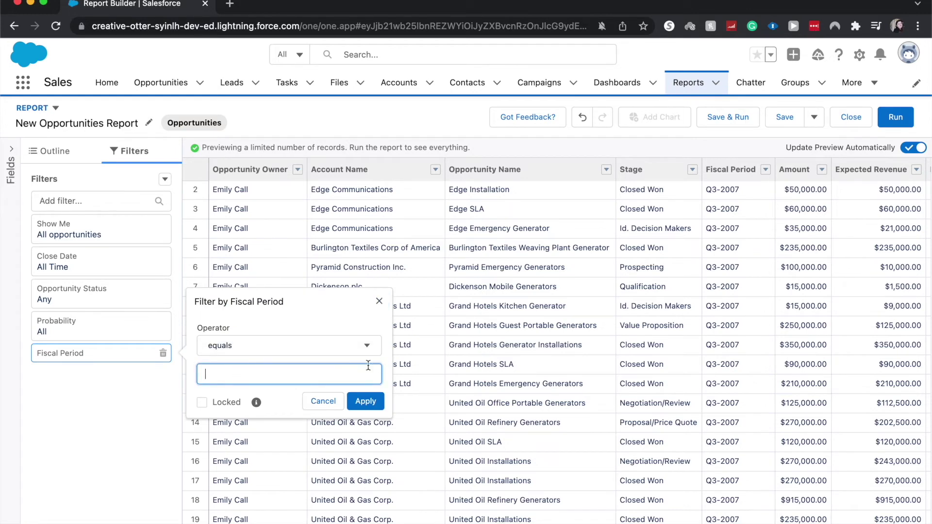
text(Q3-2007)
click(359, 400)
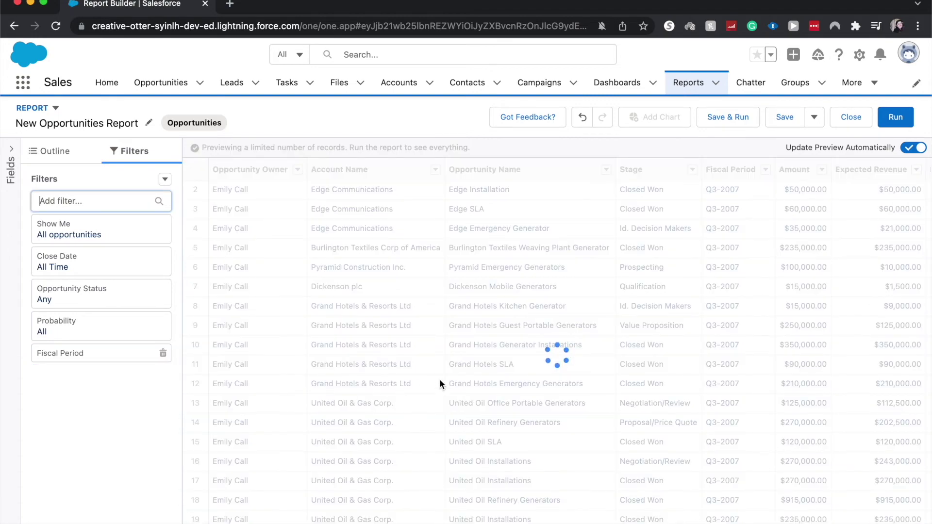
Check the filtered preview, then return to the groups and columns outline.
scroll(710, 403, down, 1)
scroll(710, 404, down, 4)
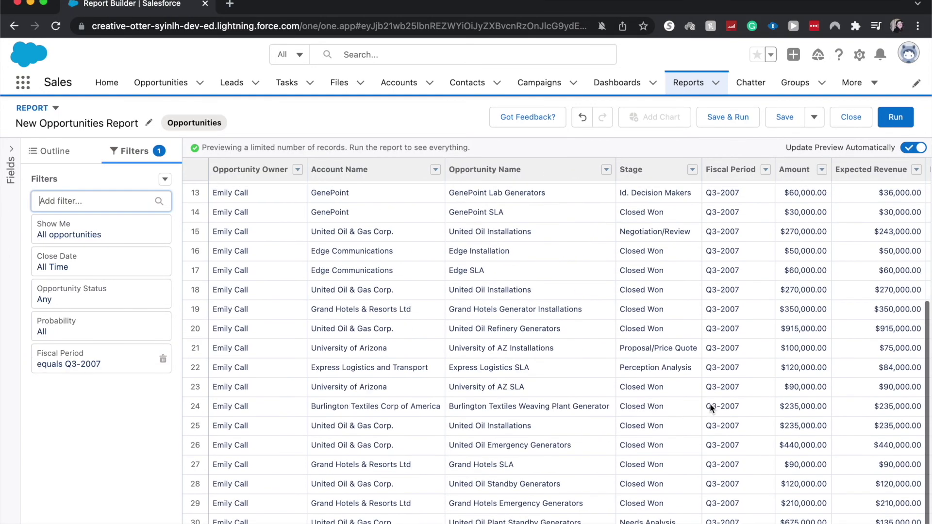
scroll(711, 407, up, 3)
scroll(712, 408, up, 2)
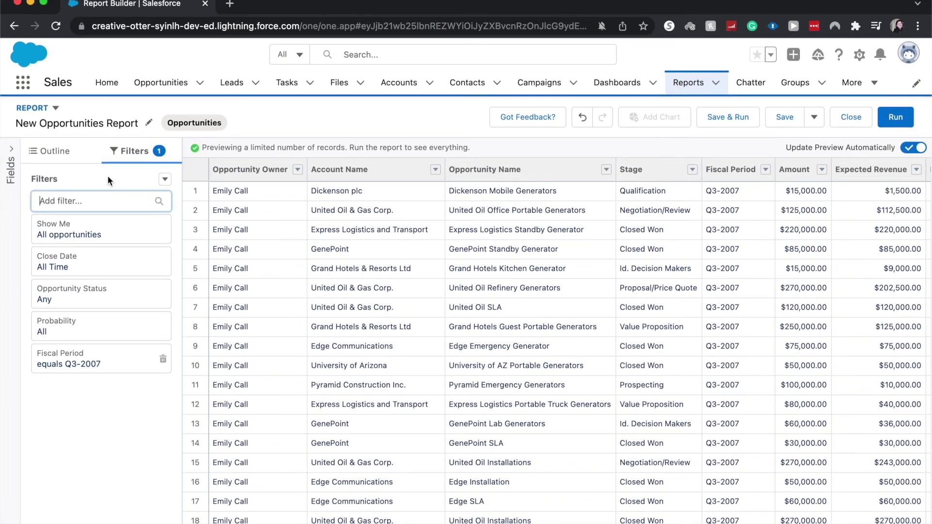
click(56, 151)
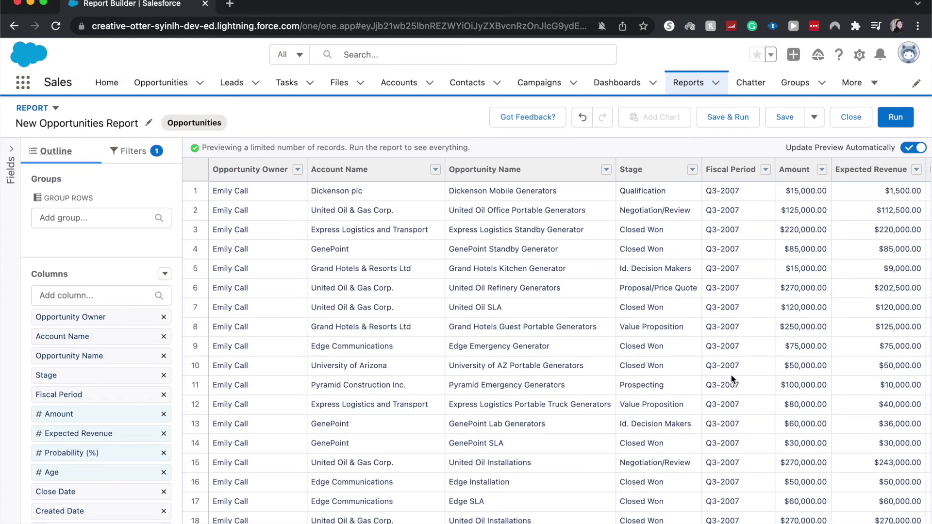
Scroll the Q3-2007 preview down and right to review opportunities and probability percentages.
scroll(732, 377, down, 3)
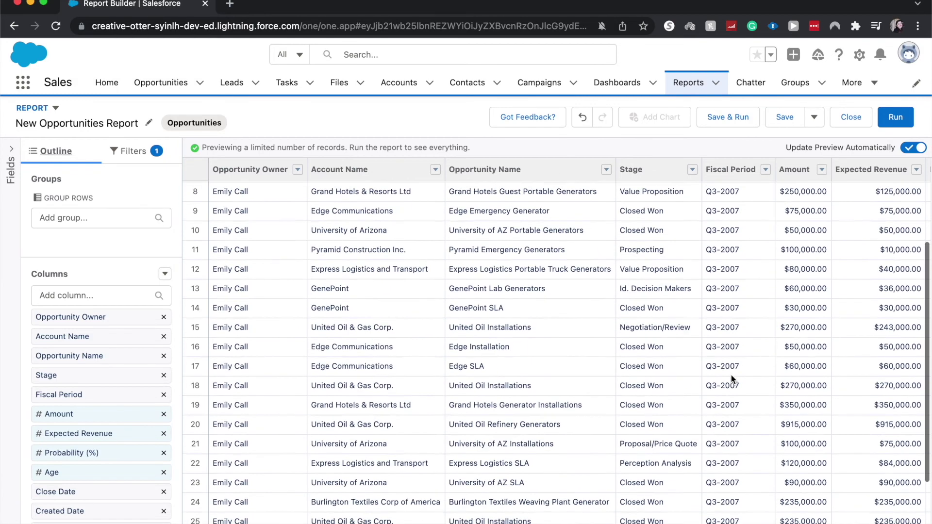
scroll(731, 377, down, 2)
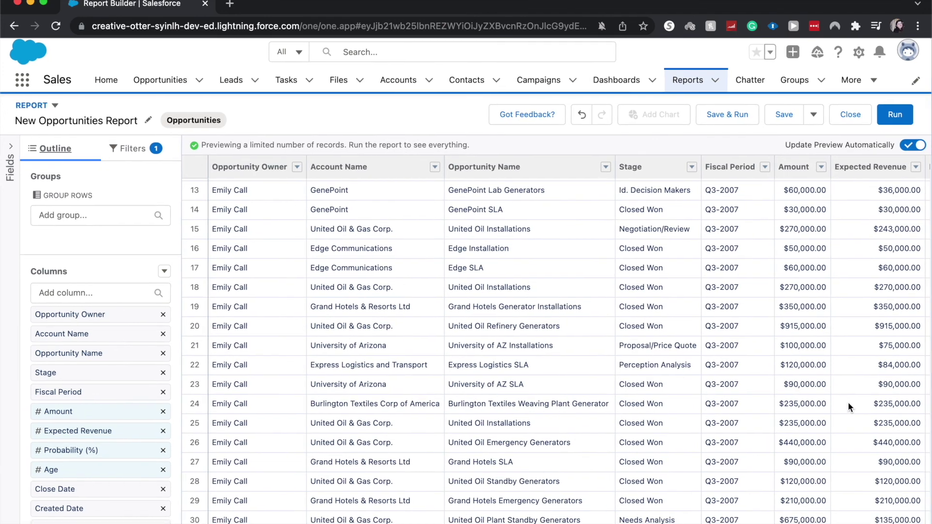
scroll(850, 404, right, 1)
scroll(849, 407, right, 3)
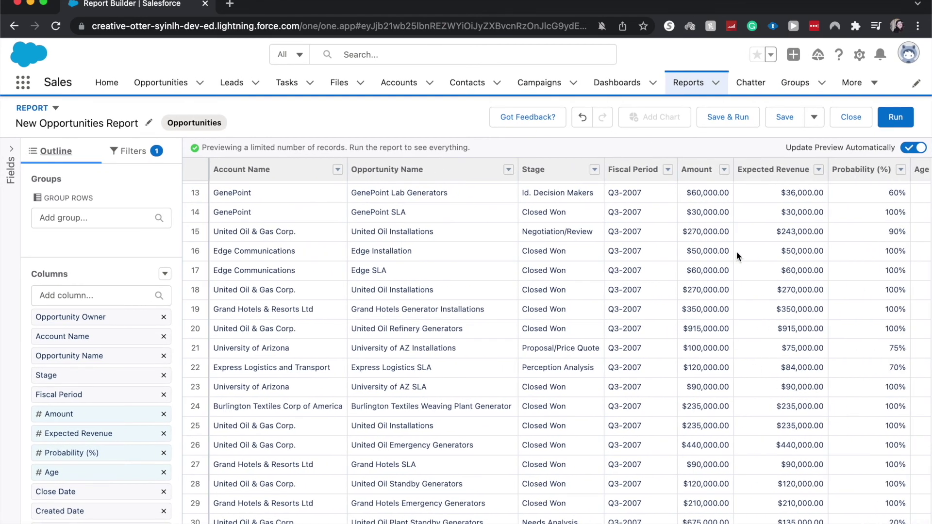